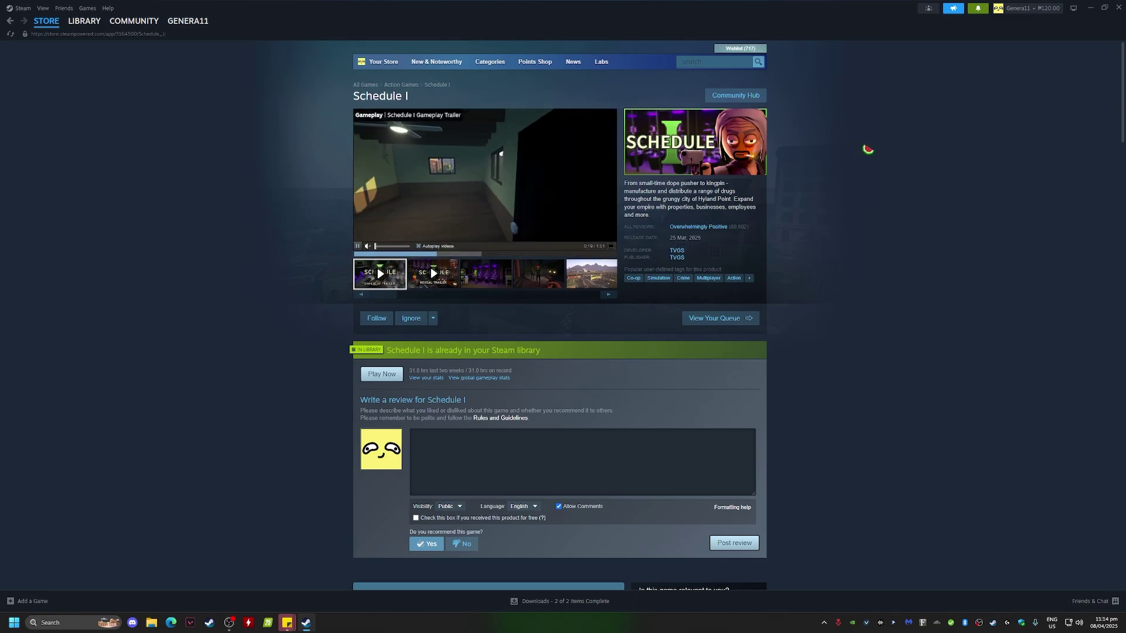
scroll(616, 352, "down", 1)
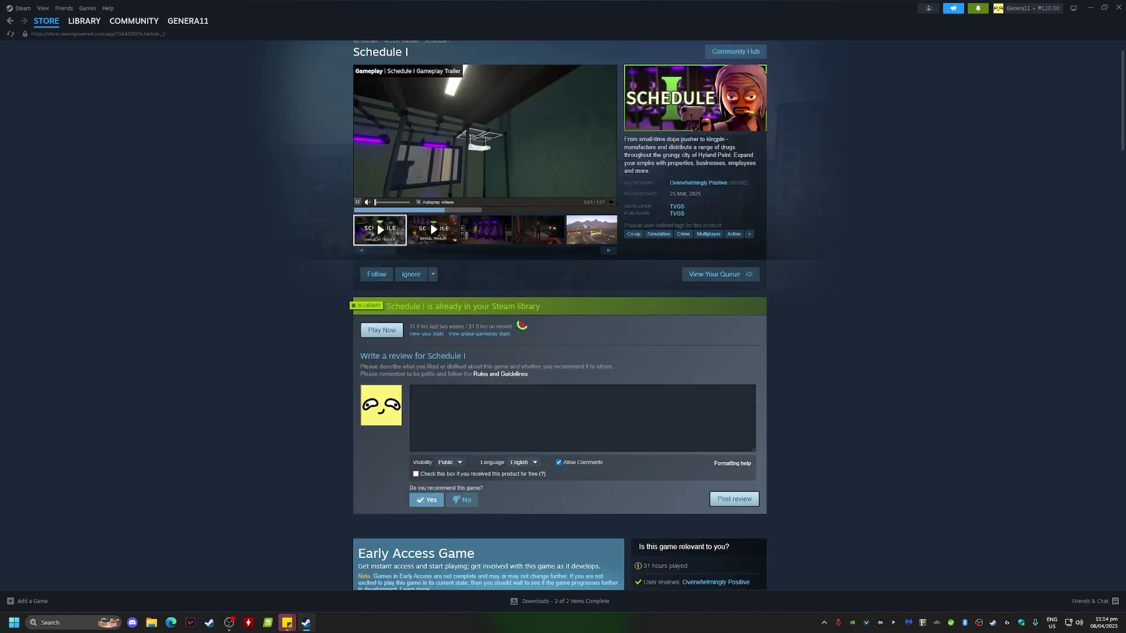
scroll(484, 307, "down", 2)
scroll(302, 261, "down", 1)
scroll(273, 302, "up", 1)
scroll(274, 302, "up", 2)
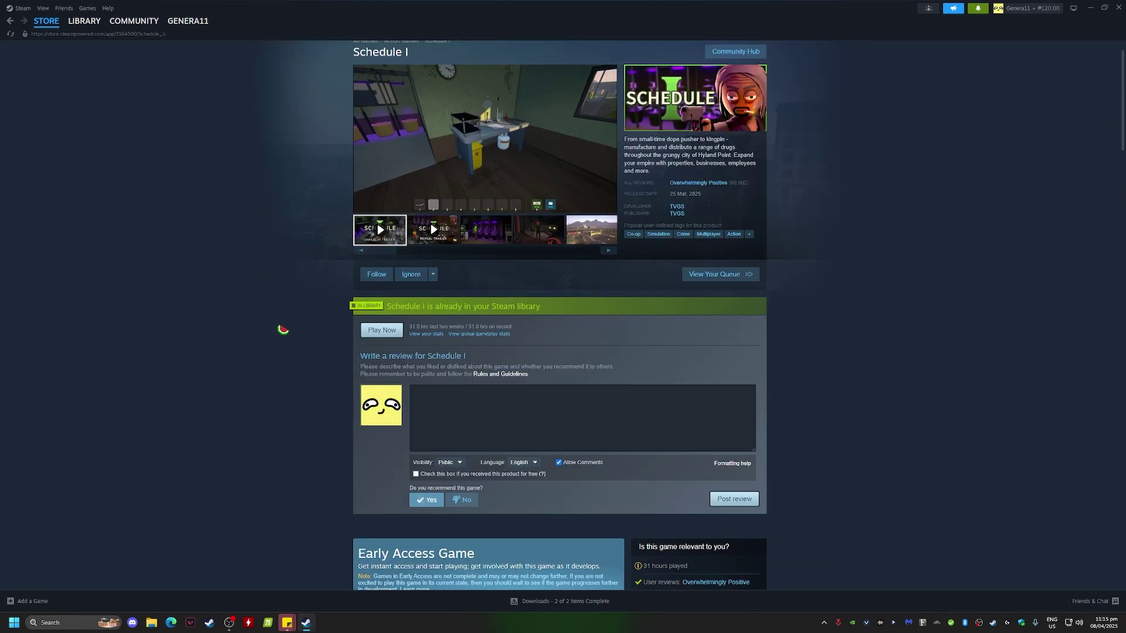
scroll(290, 326, "down", 4)
Step: Open the v0.3.4 Open Beta news post on the Schedule I store page
left_click(359, 449)
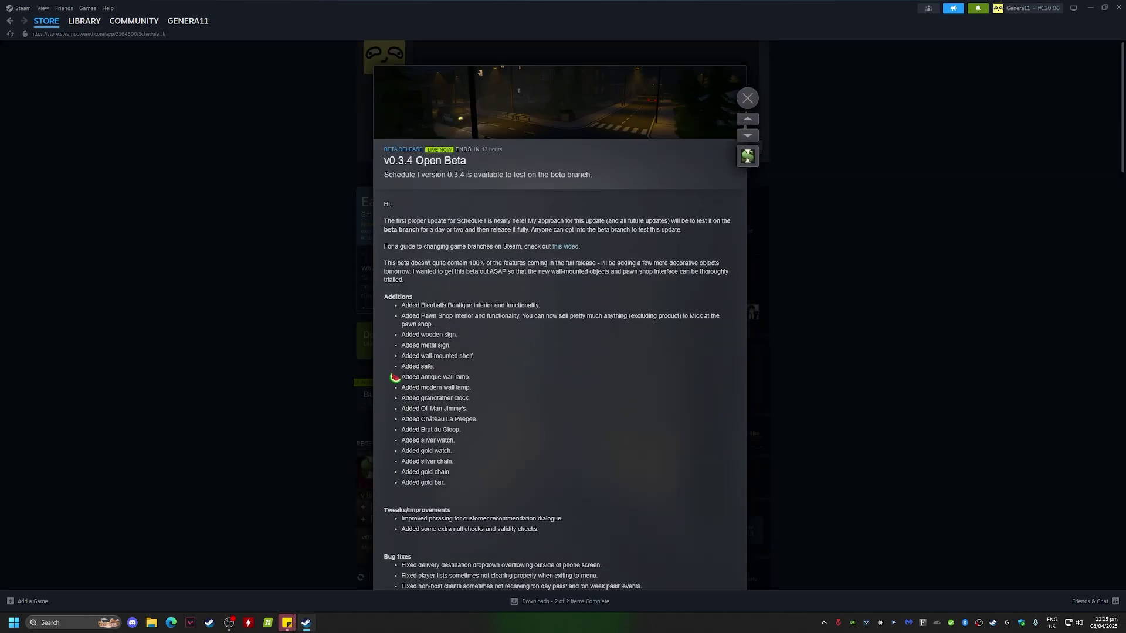
scroll(382, 423, "down", 1)
scroll(405, 343, "down", 2)
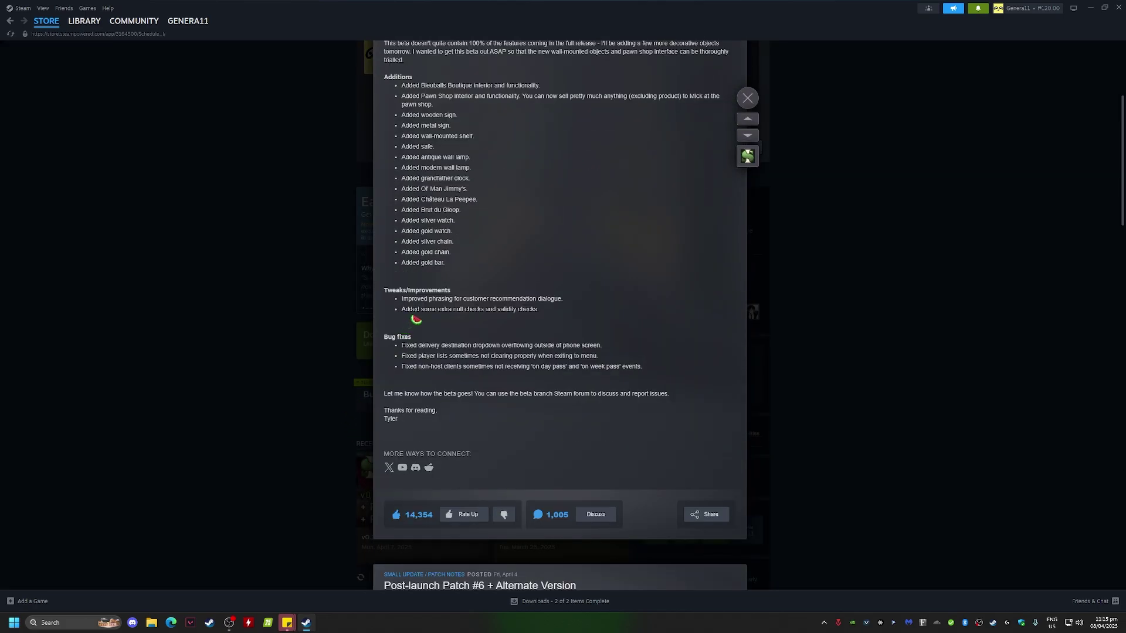
scroll(598, 269, "up", 3)
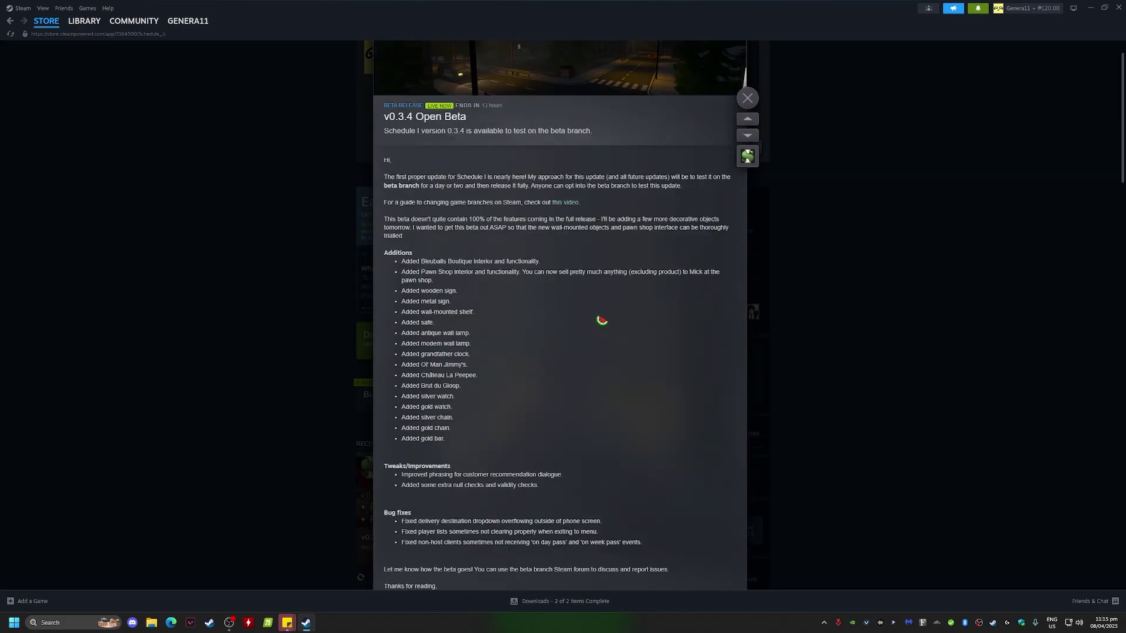
Step: Open Schedule I's Properties from the library and show the Betas section
left_click(84, 21)
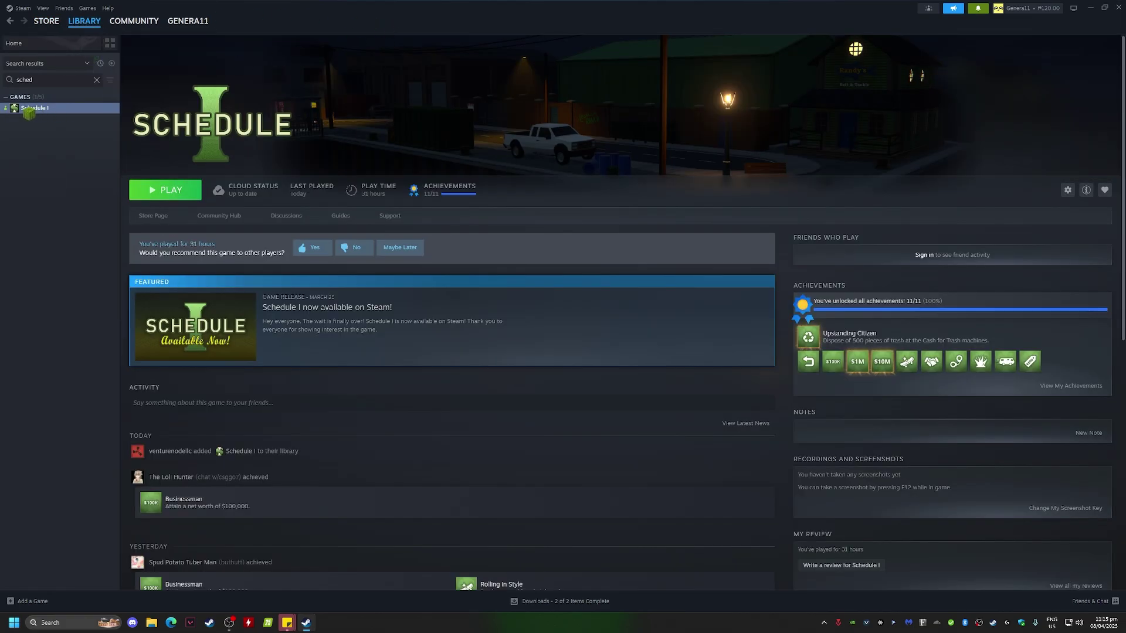
left_click_drag(105, 110, 42, 115)
right_click(46, 108)
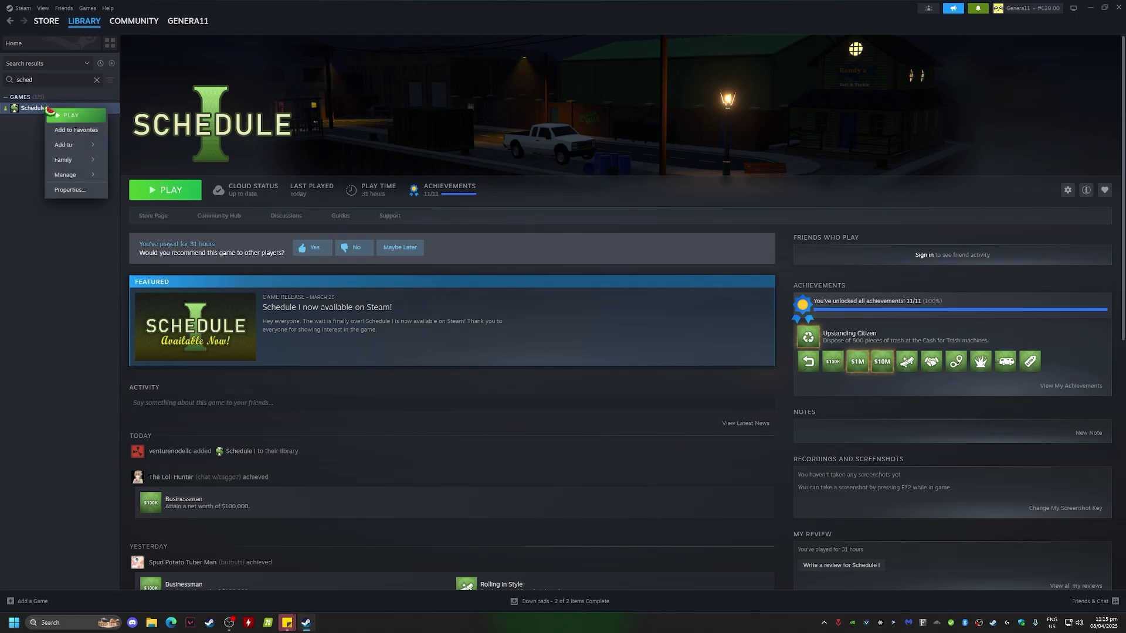
left_click(79, 190)
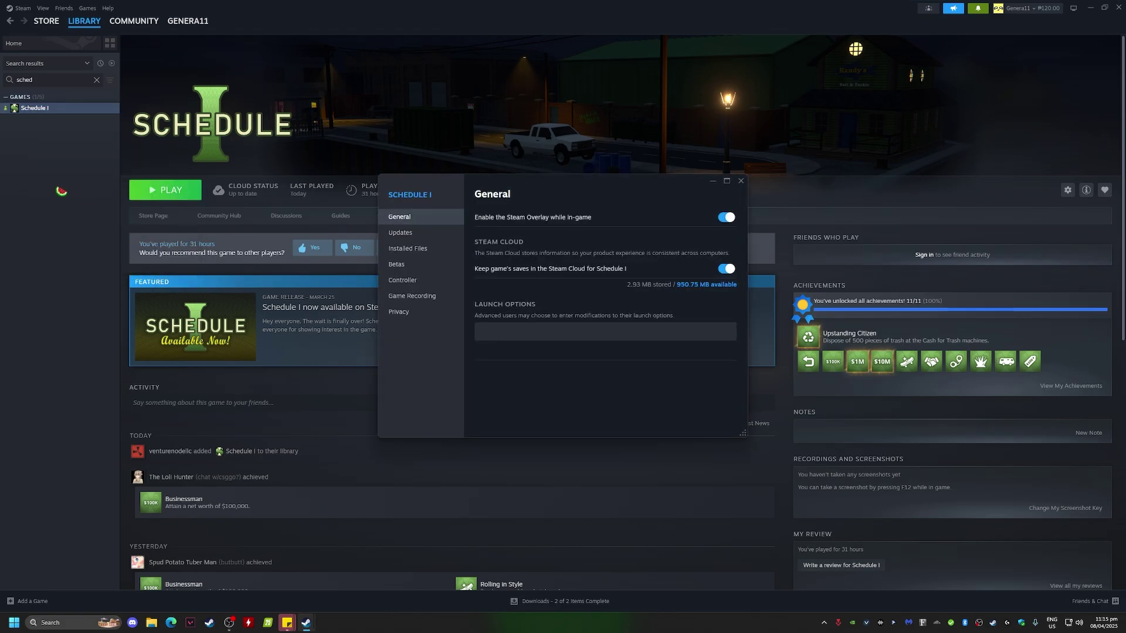
left_click(433, 266)
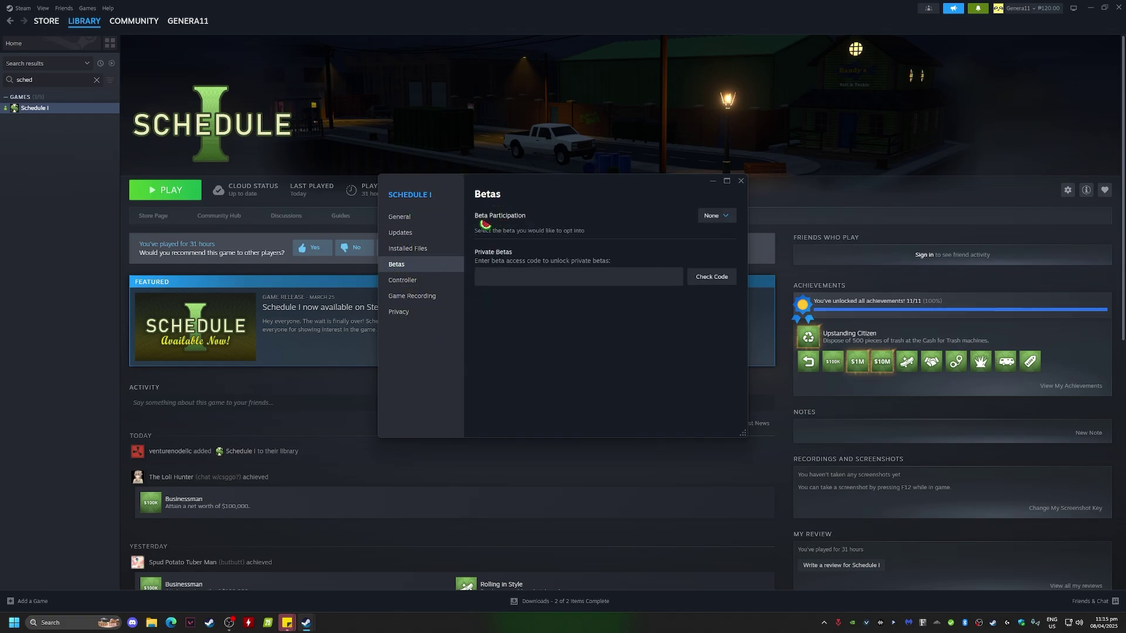
Step: Select 'beta' in Beta Participation in the maximized Properties window, then restore its size
left_click(726, 181)
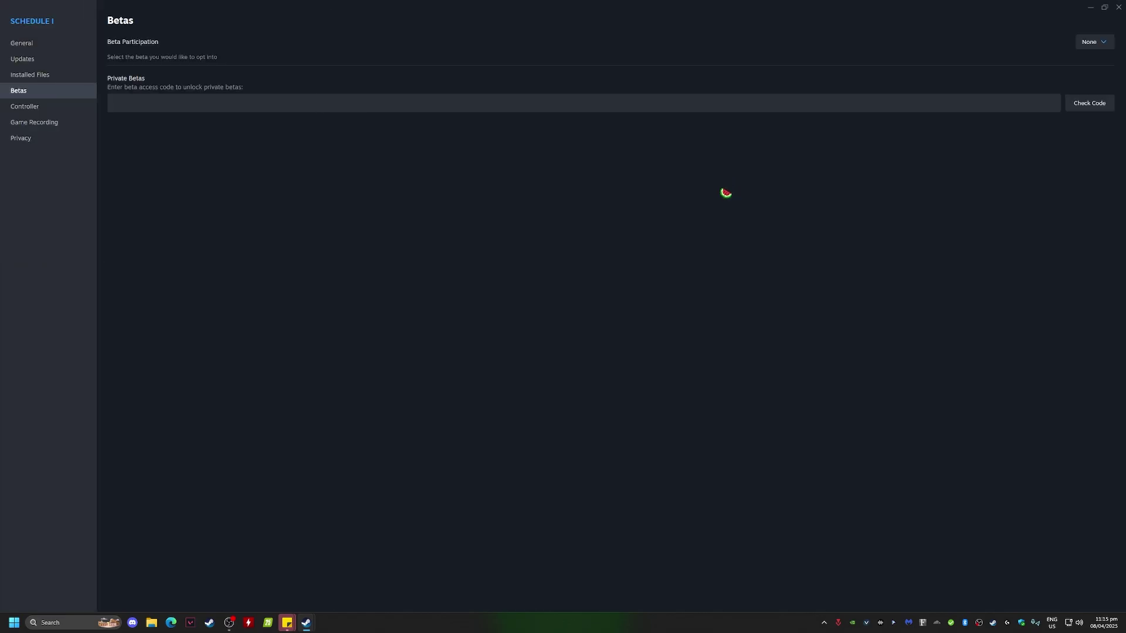
left_click(1103, 44)
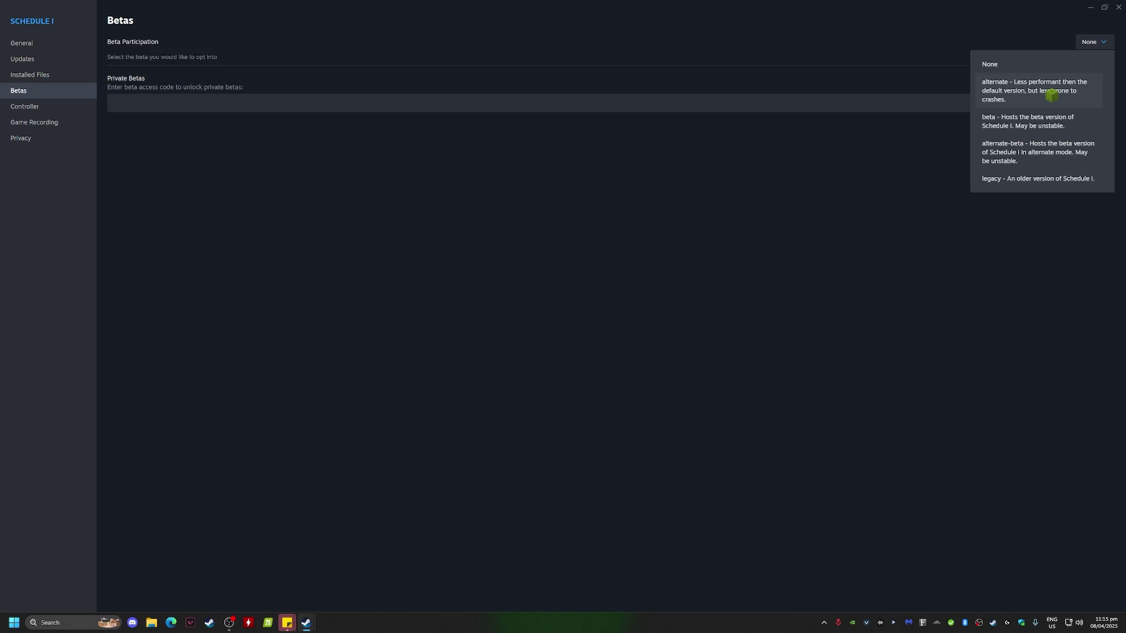
left_click(1027, 120)
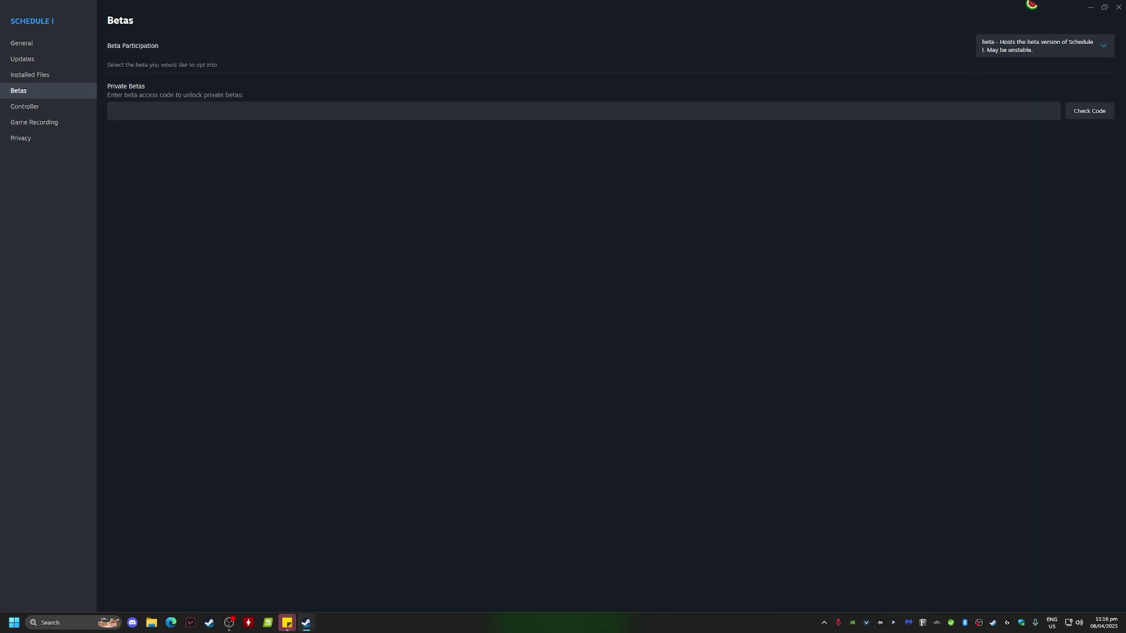
left_click(1104, 7)
Step: Return the Betas window to front and change Beta Participation to None
left_click_drag(996, 53, 844, 126)
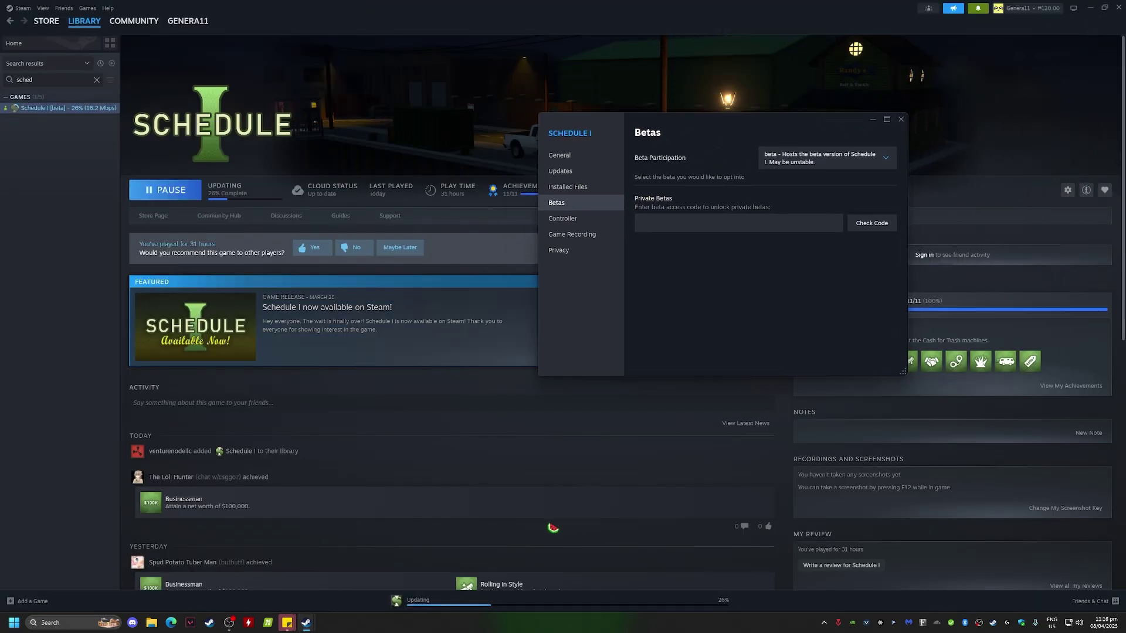
left_click(109, 294)
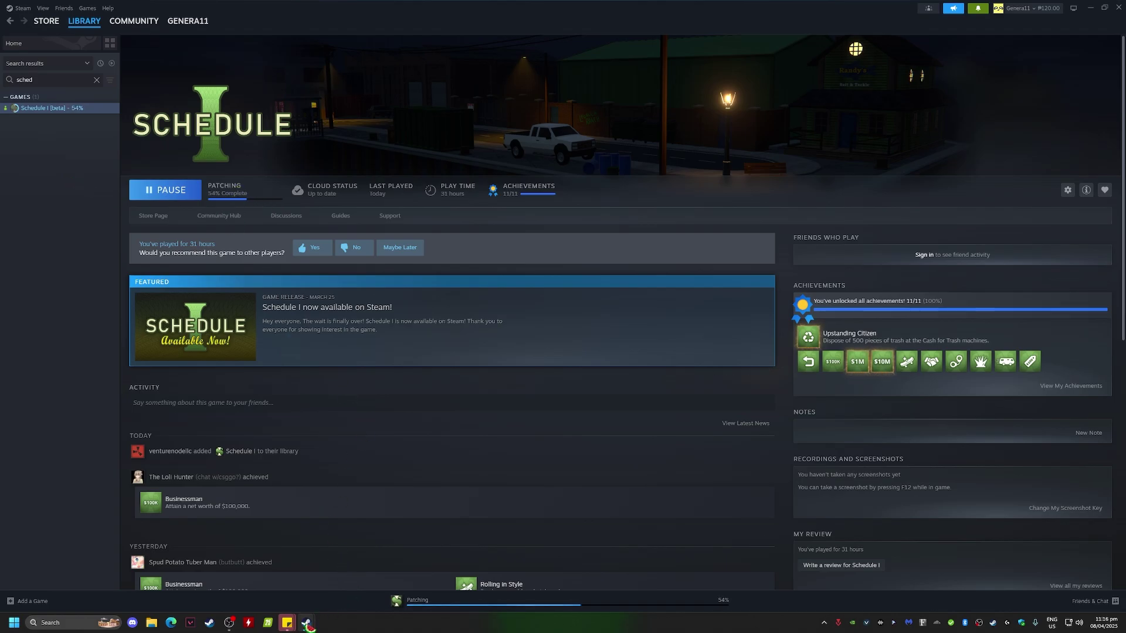
mouse_move(306, 623)
left_click(369, 563)
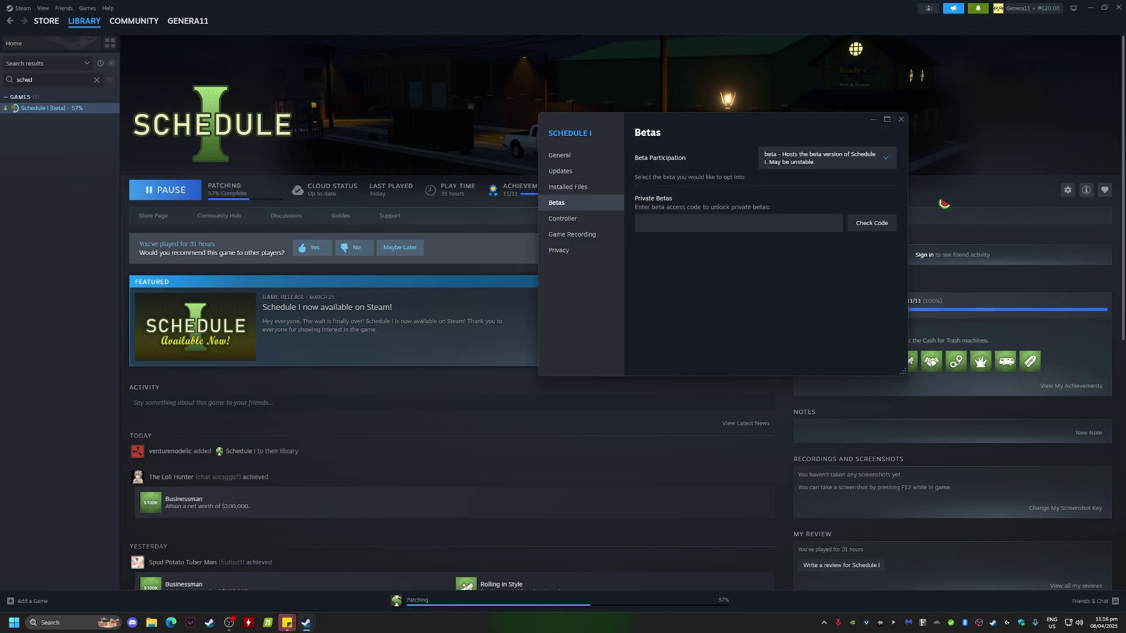
left_click(861, 160)
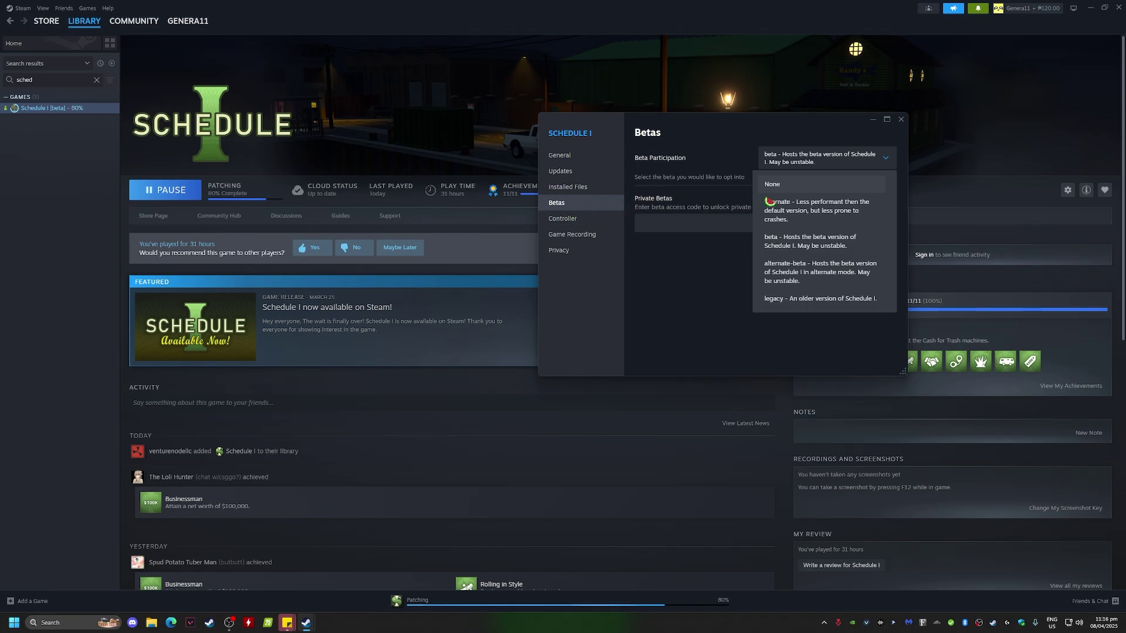
left_click(807, 185)
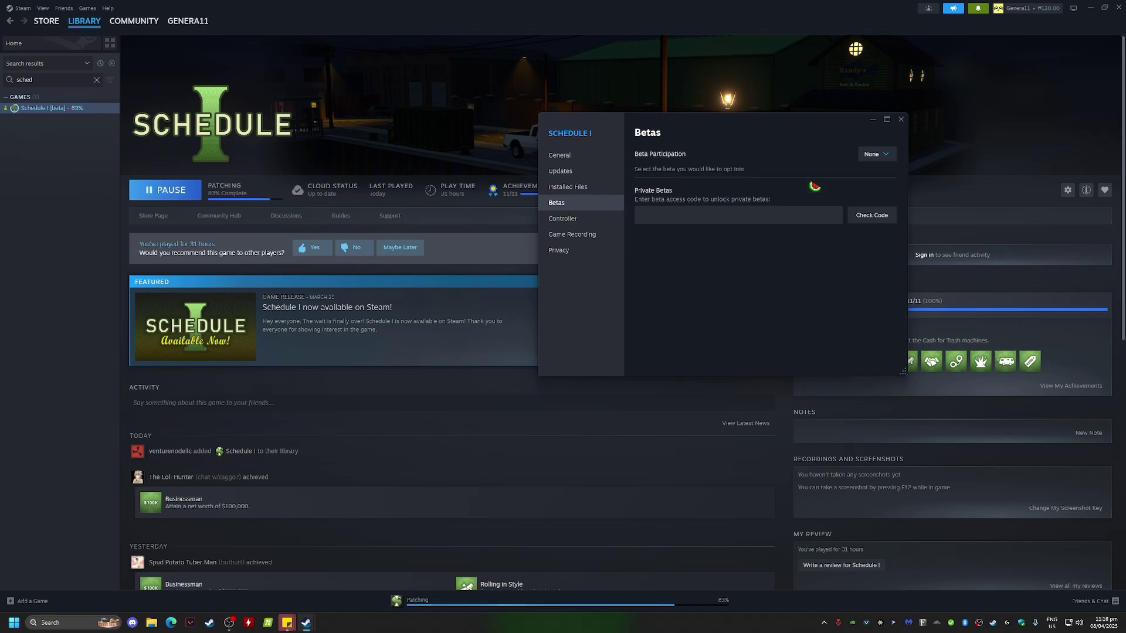
Step: Close the Schedule I Properties window
left_click(900, 119)
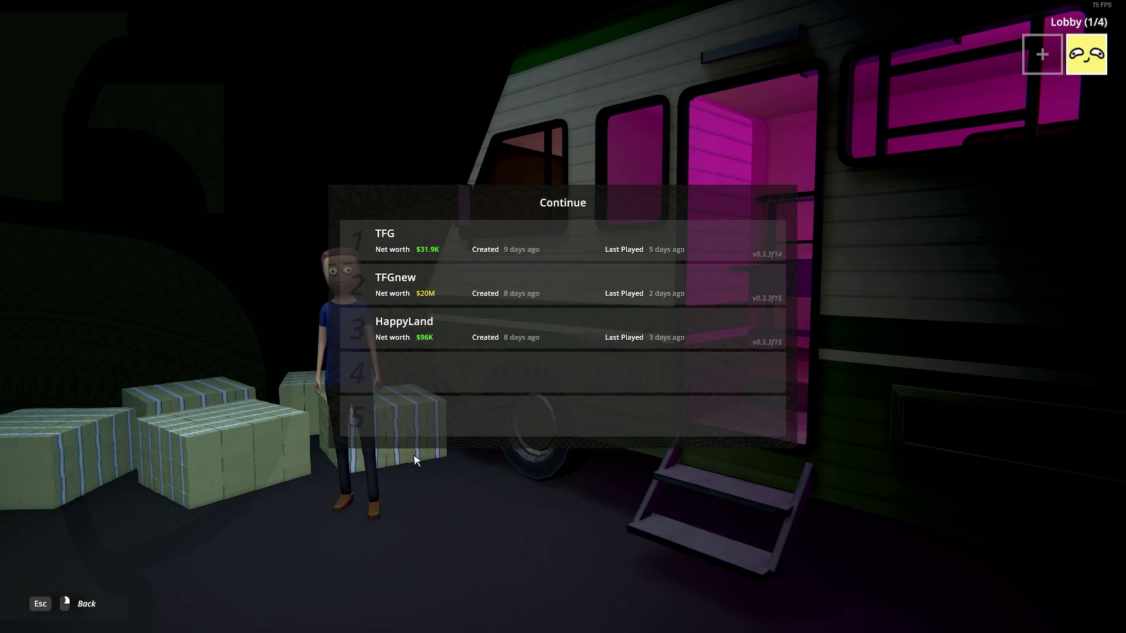
Step: Leave the saved-games list for the main menu showing v0.3.3f15 Alternate
key("Escape")
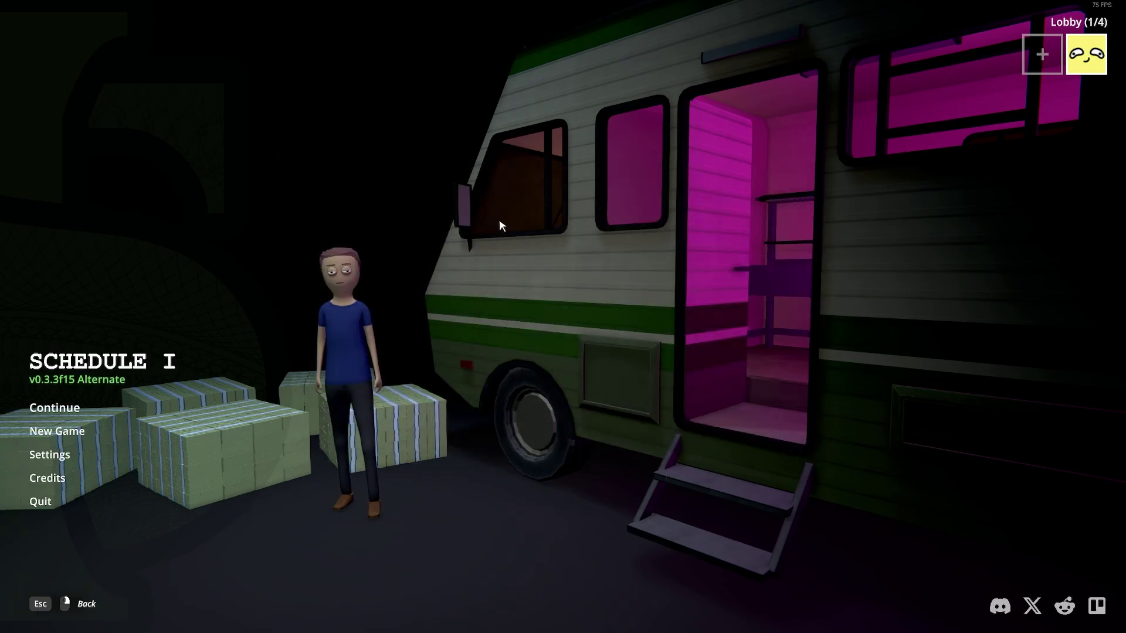